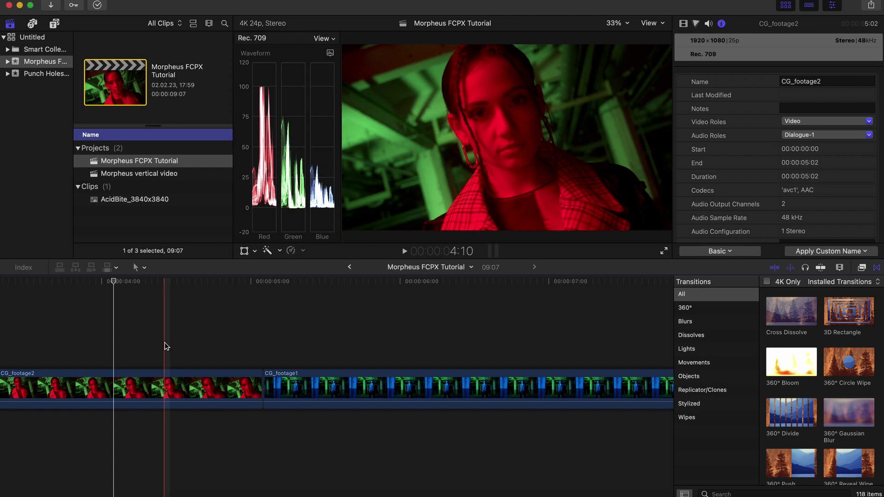
- In Finder, locate and select the ACIDBITE Morpheus folder in Assets > Final Cut Pro X for copying
{"action": "key", "text": "super+Tab"}
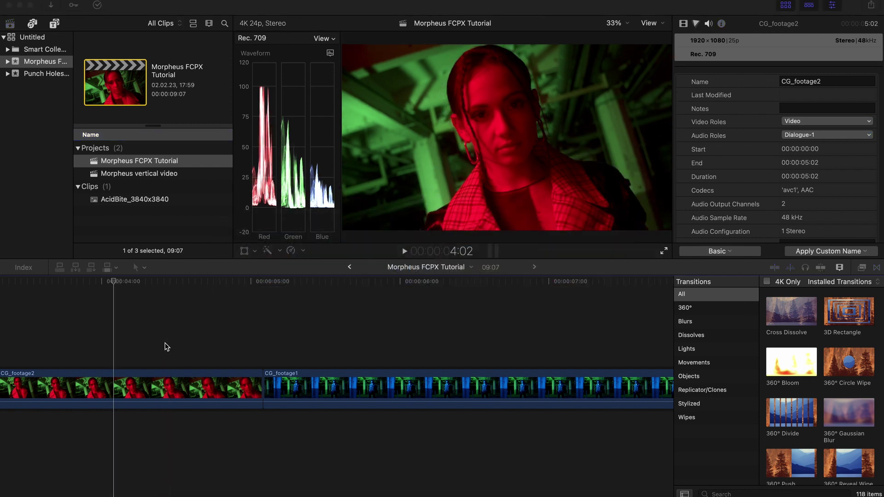
{"action": "key", "text": "super+Tab"}
{"action": "left_click", "coordinate": [244, 230]}
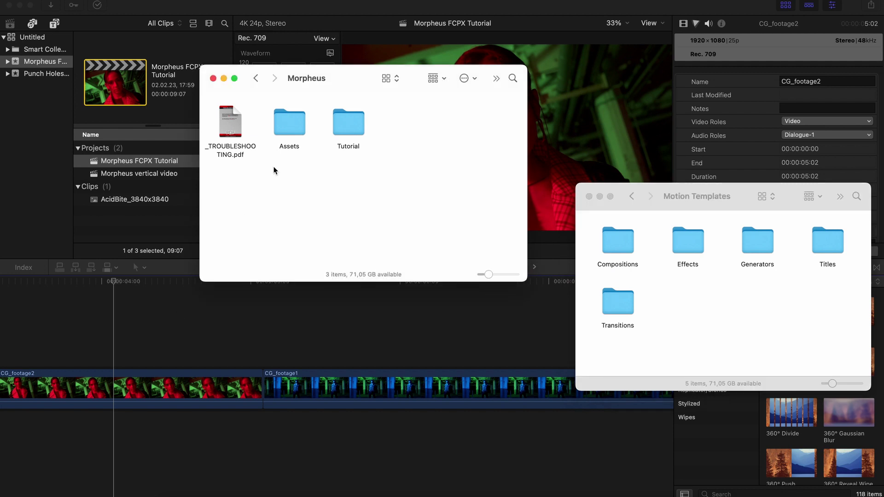
{"action": "left_click", "coordinate": [292, 124]}
{"action": "double_click", "coordinate": [292, 123]}
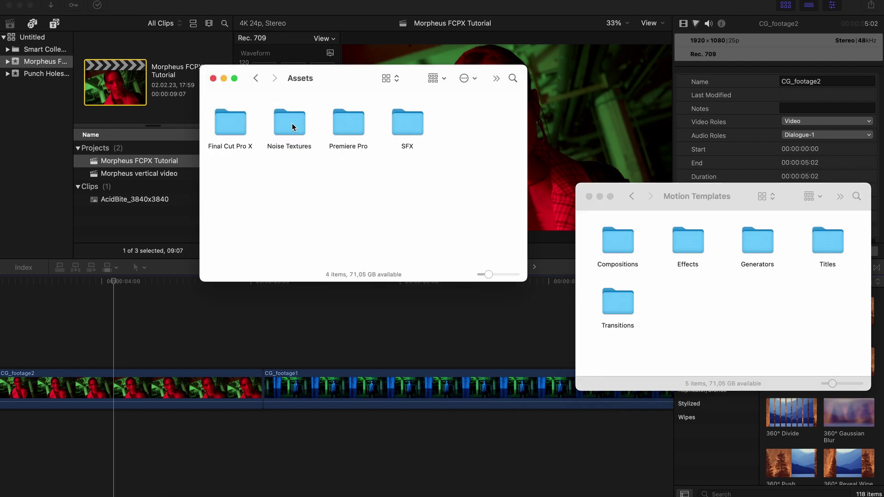
{"action": "left_click", "coordinate": [234, 133]}
{"action": "double_click", "coordinate": [228, 133]}
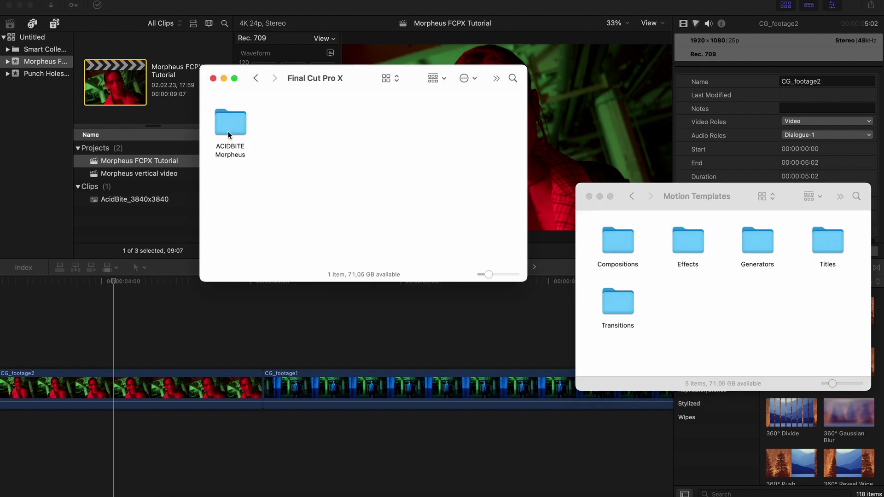
{"action": "left_click", "coordinate": [228, 132]}
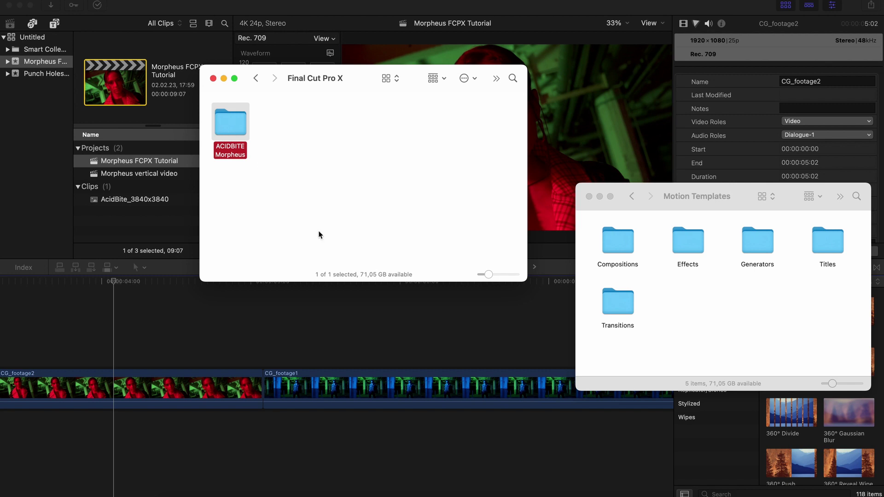
- Paste the ACIDBITE Morpheus folder into Motion Templates/Transitions
{"action": "left_click", "coordinate": [701, 301]}
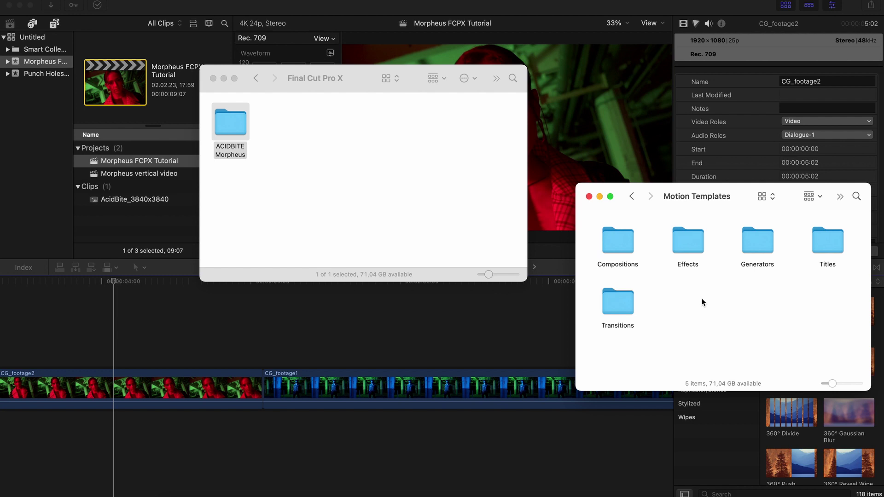
{"action": "left_click", "coordinate": [620, 299]}
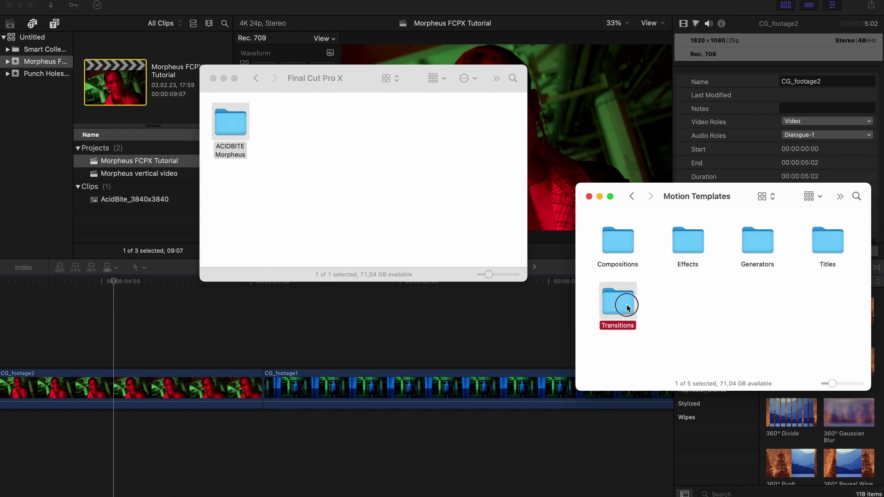
{"action": "double_click", "coordinate": [627, 307]}
{"action": "key", "text": "super+v"}
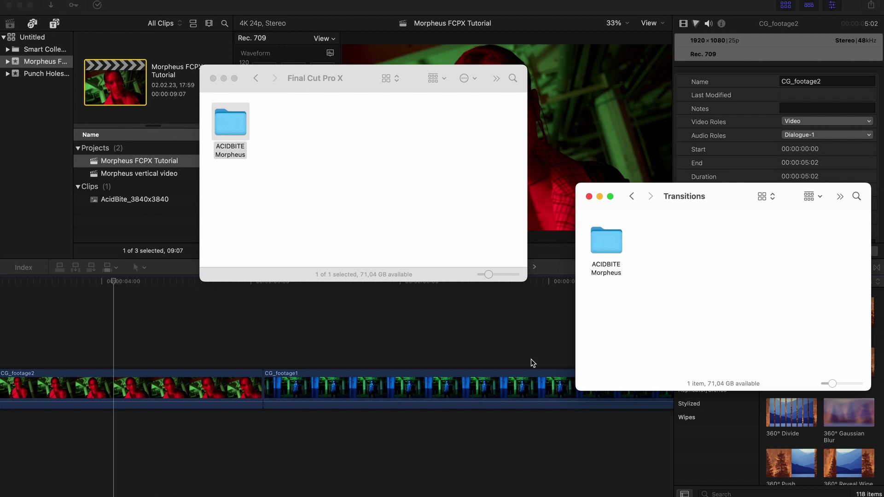
- Import the Noise Textures and SFX folders into the Morpheus library, then show the ACIDBITE Morpheus transitions
{"action": "left_click", "coordinate": [256, 78]}
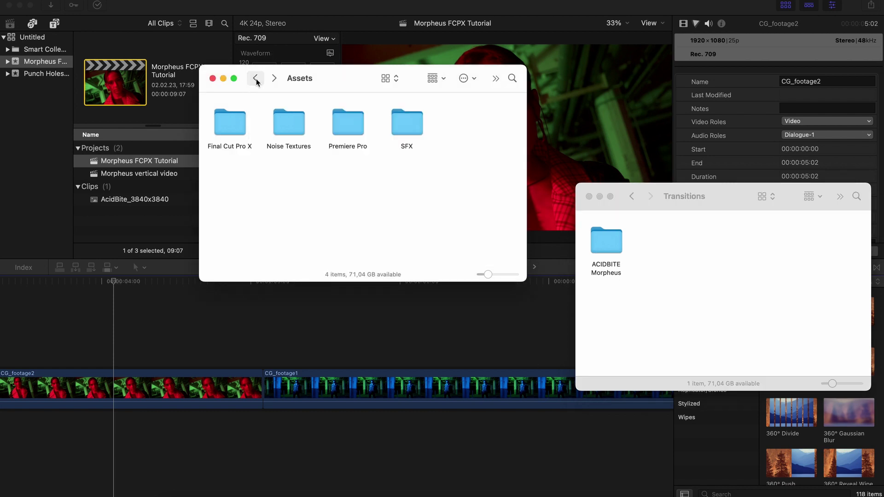
{"action": "left_click", "coordinate": [293, 138]}
{"action": "left_click", "coordinate": [406, 124], "text": "super"}
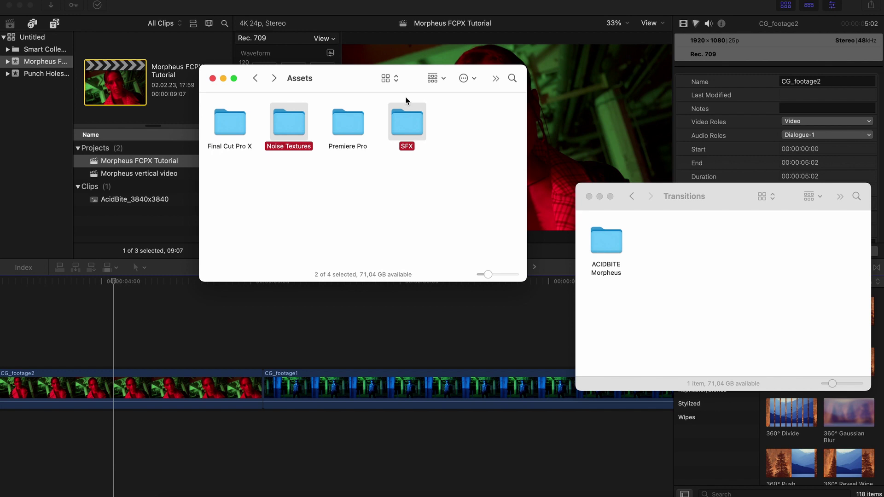
{"action": "left_click_drag", "start_coordinate": [286, 121], "coordinate": [41, 62]}
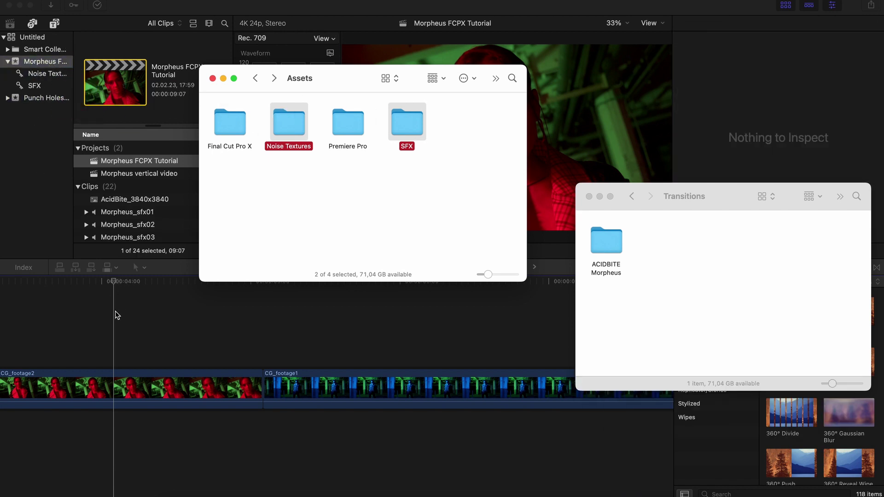
{"action": "left_click", "coordinate": [115, 315]}
{"action": "left_click", "coordinate": [697, 322]}
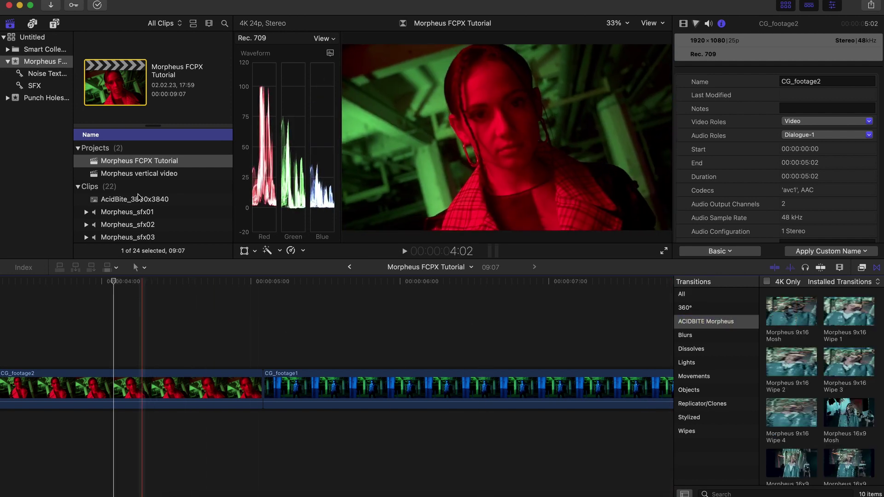
- Preview the Morpheus 16x9 Wipe 1 transition in the ACIDBITE Morpheus category
{"action": "scroll", "coordinate": [114, 226], "scroll_direction": "up", "scroll_amount": 2}
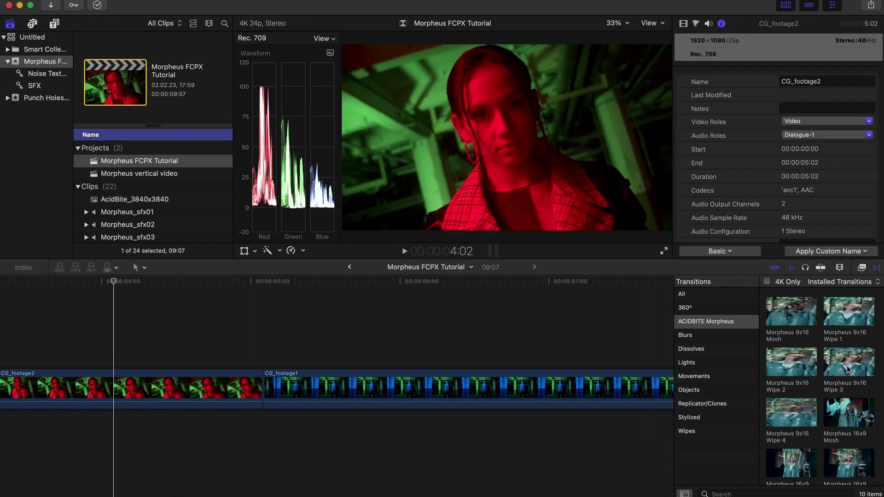
{"action": "scroll", "coordinate": [847, 394], "scroll_direction": "down", "scroll_amount": 3}
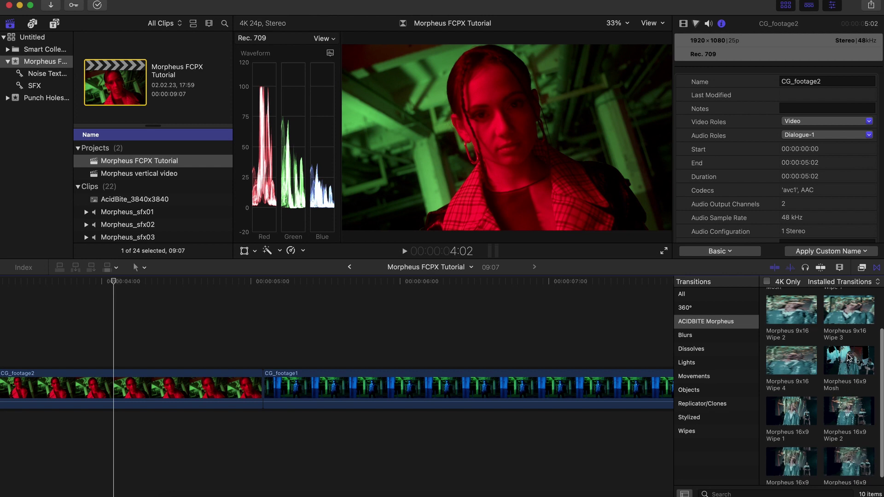
{"action": "left_click", "coordinate": [780, 422]}
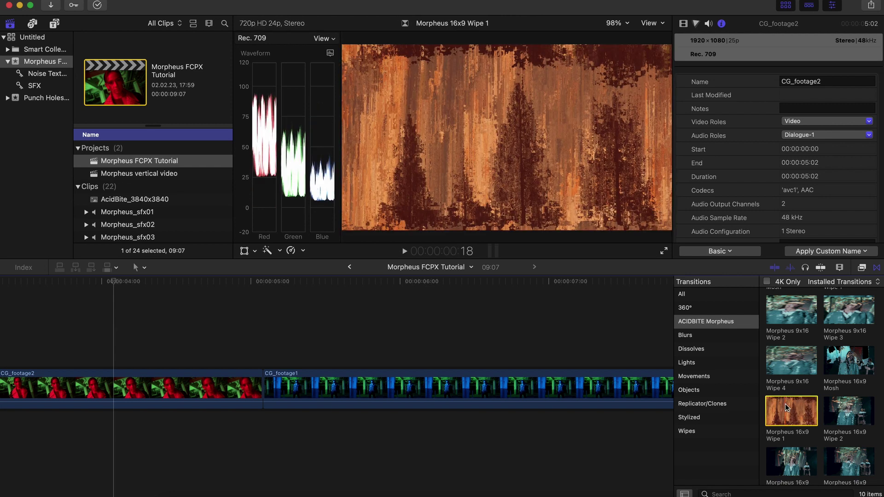
- Place Morpheus 16x9 Wipe 1 between CG_footage2 and CG_footage1 and play it back
{"action": "left_click_drag", "start_coordinate": [785, 404], "coordinate": [291, 376]}
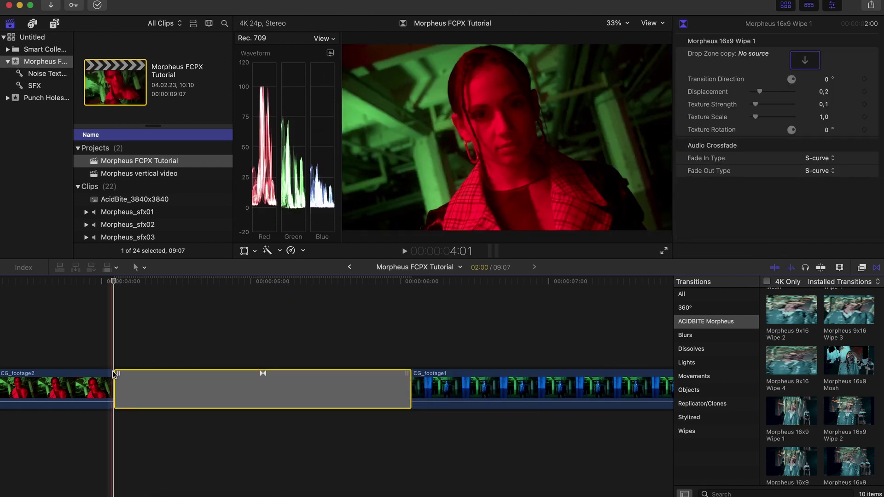
{"action": "left_click", "coordinate": [83, 288]}
{"action": "key", "text": "space"}
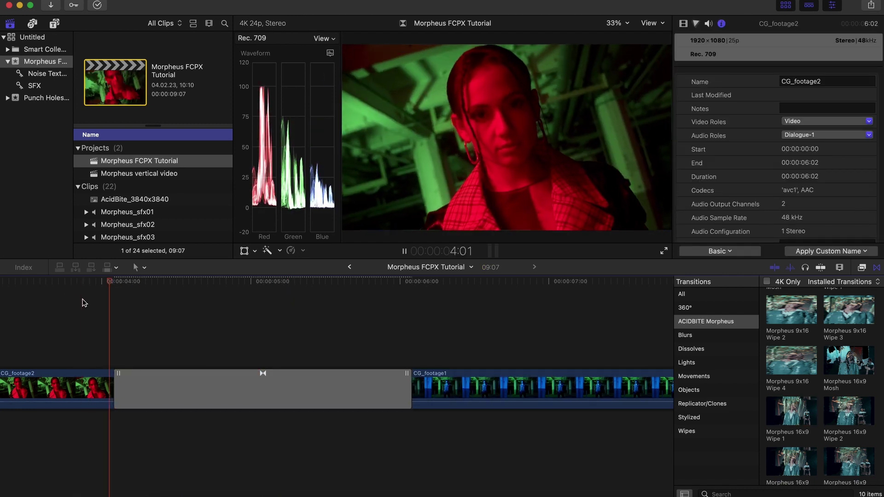
{"action": "left_click", "coordinate": [116, 389]}
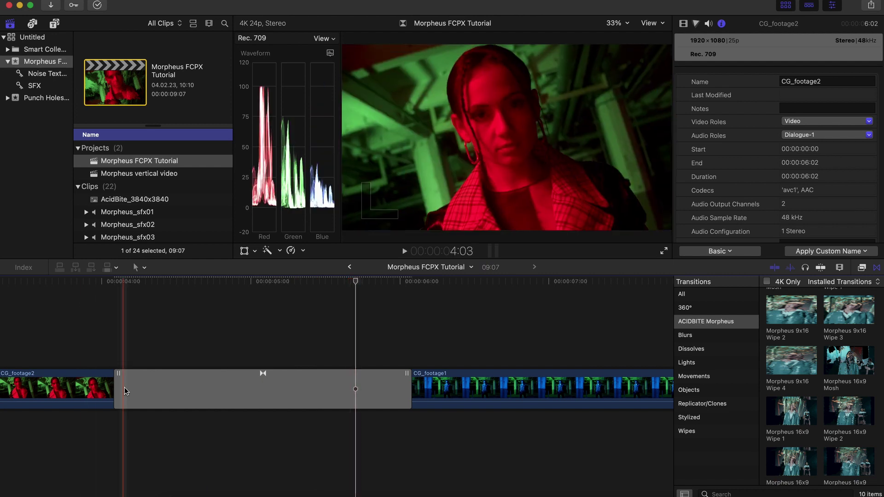
- Trim the transition shorter, then lengthen it to 1:20 and select it
{"action": "left_click_drag", "start_coordinate": [116, 389], "coordinate": [195, 389]}
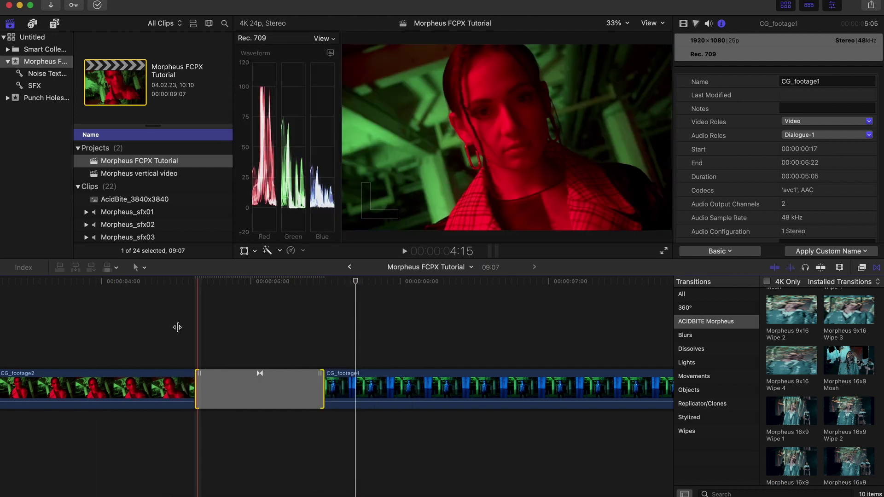
{"action": "left_click", "coordinate": [173, 310]}
{"action": "key", "text": "space"}
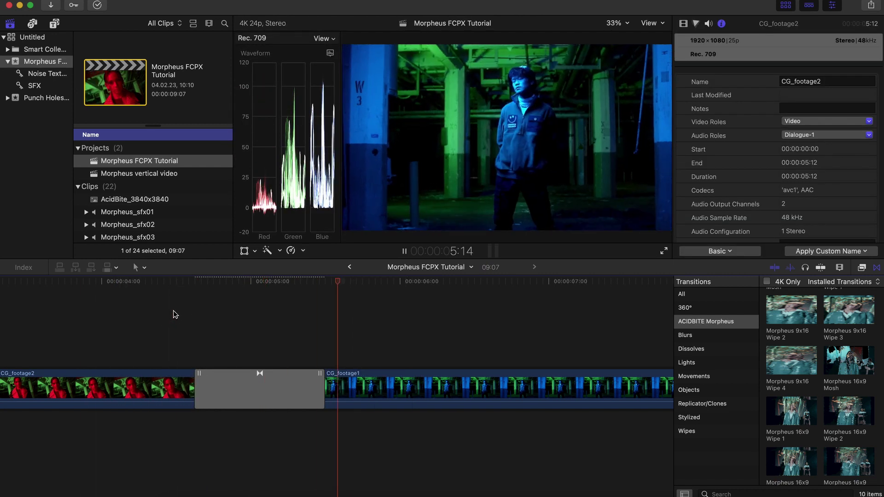
{"action": "left_click_drag", "start_coordinate": [205, 384], "coordinate": [128, 384]}
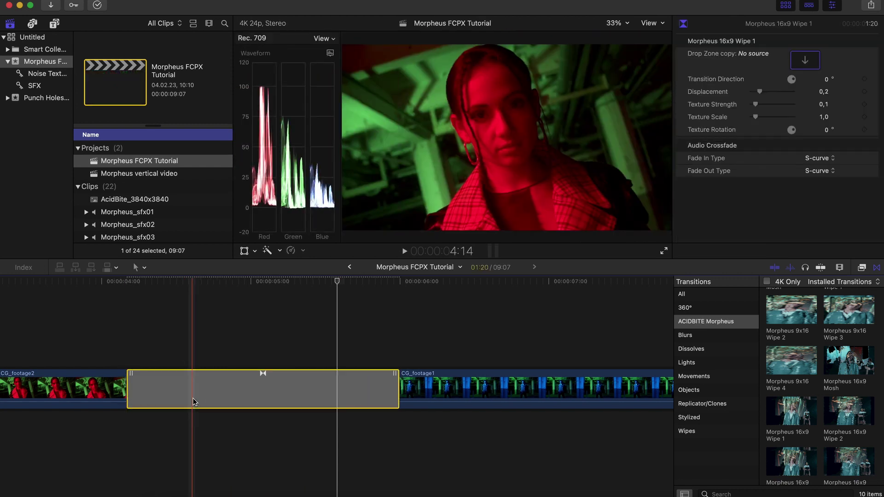
{"action": "left_click", "coordinate": [283, 305]}
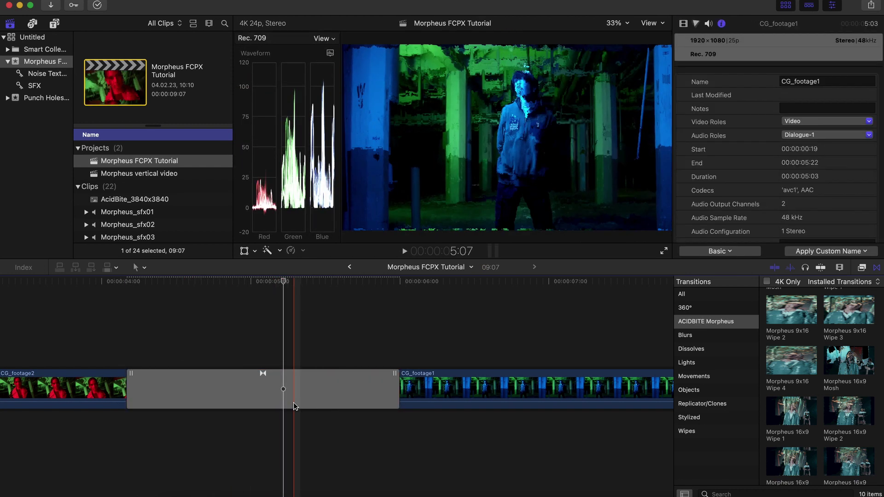
{"action": "left_click", "coordinate": [294, 402]}
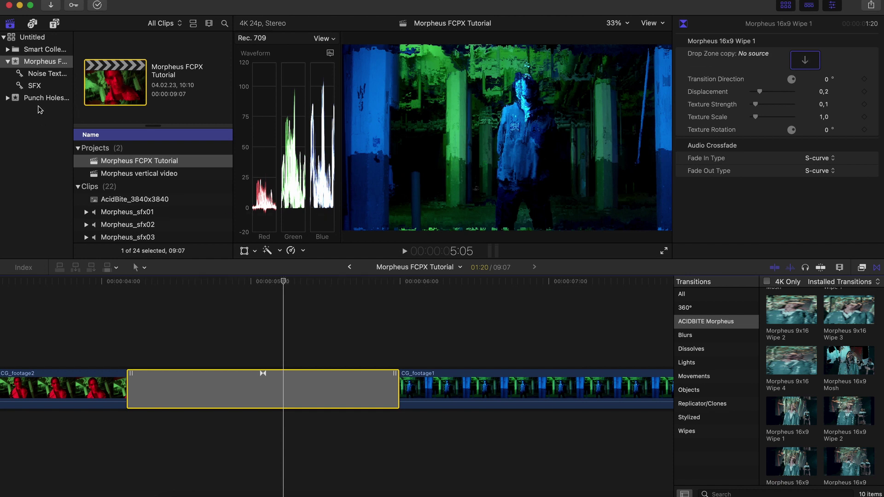
- Browse the Noise Textures clips as thumbnails, then select the AcidBite logo clip in the main event
{"action": "left_click", "coordinate": [44, 75]}
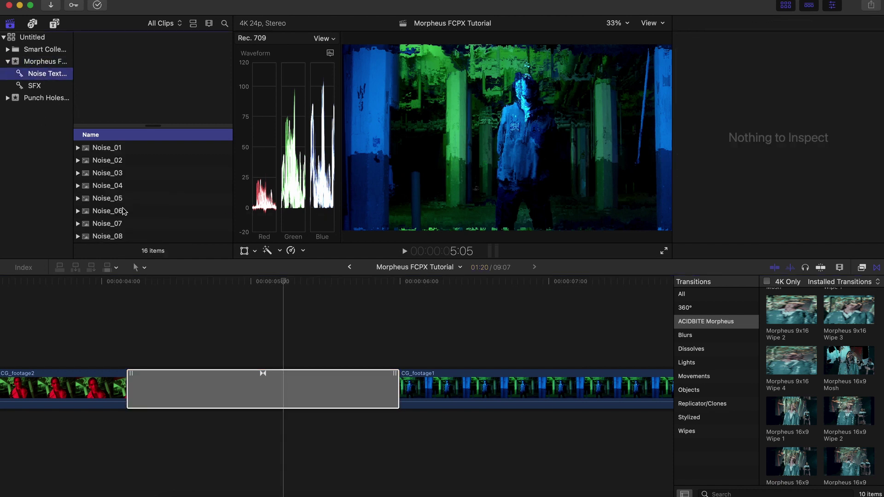
{"action": "left_click", "coordinate": [193, 23]}
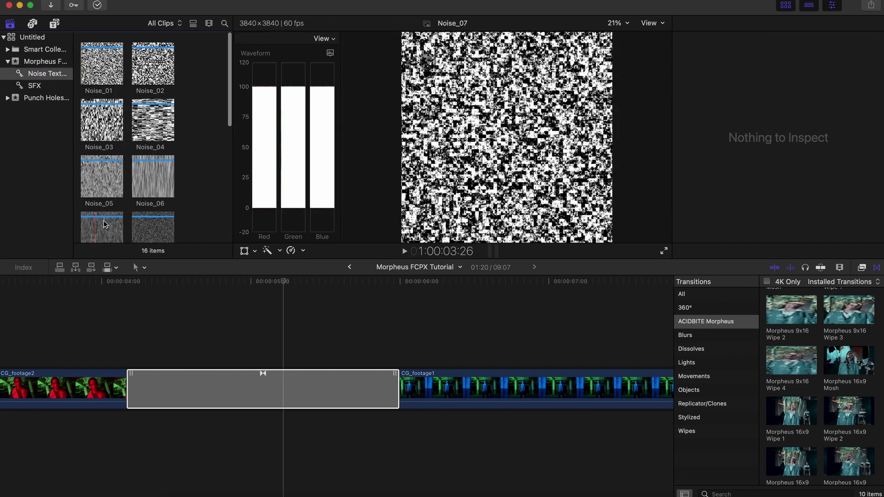
{"action": "scroll", "coordinate": [105, 221], "scroll_direction": "down", "scroll_amount": 6}
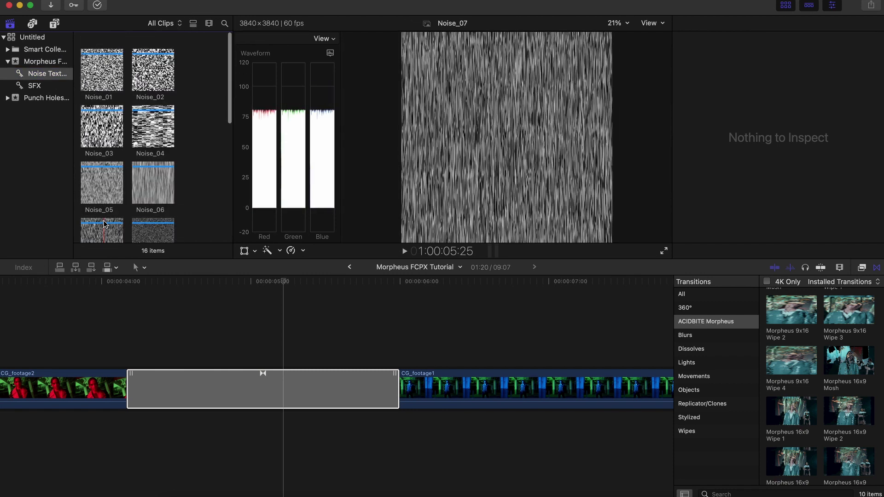
{"action": "left_click", "coordinate": [47, 64]}
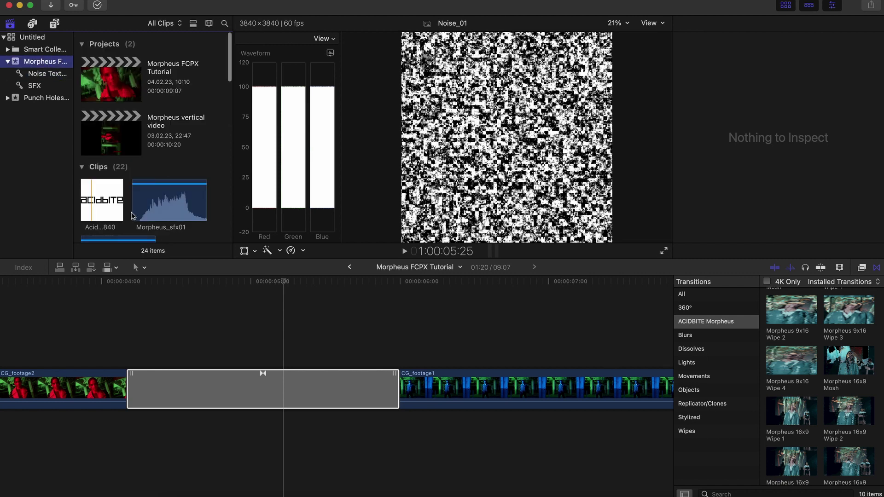
{"action": "left_click", "coordinate": [94, 214]}
- Apply the AcidBite_3840x3840 clip as the wipe's Drop Zone texture
{"action": "left_click", "coordinate": [263, 385]}
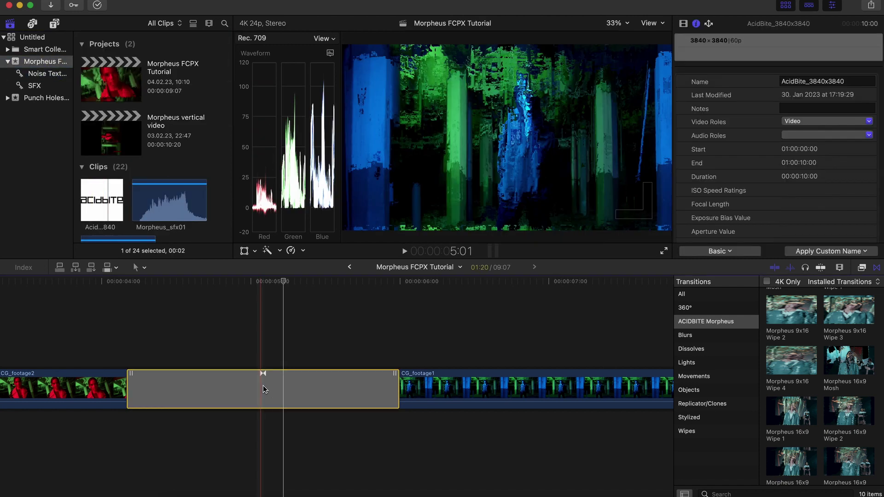
{"action": "left_click", "coordinate": [806, 65]}
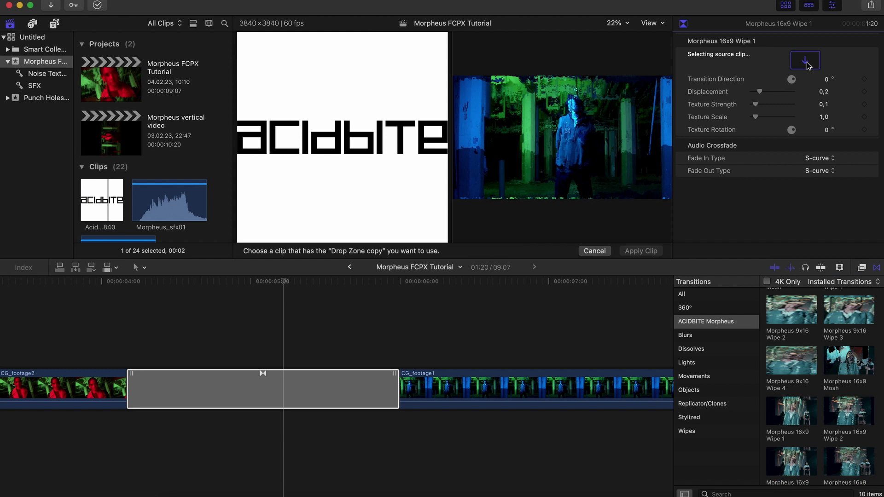
{"action": "left_click", "coordinate": [113, 200]}
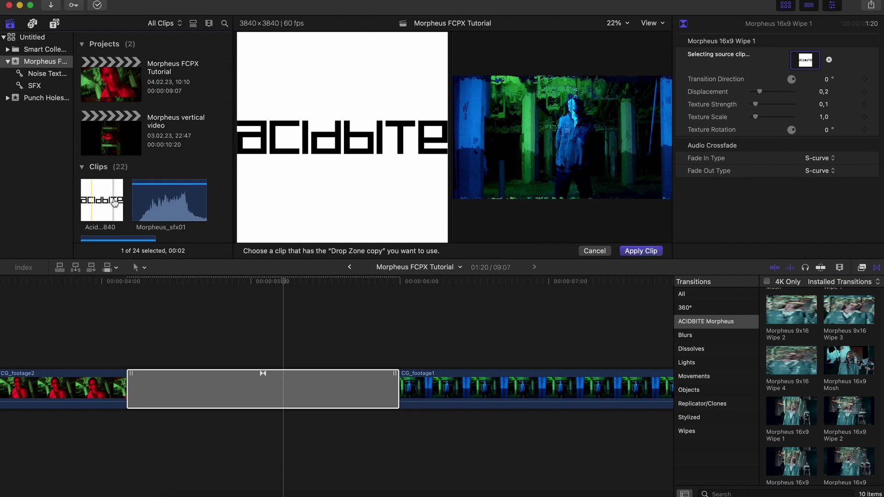
{"action": "left_click", "coordinate": [641, 251]}
{"action": "left_click", "coordinate": [284, 392]}
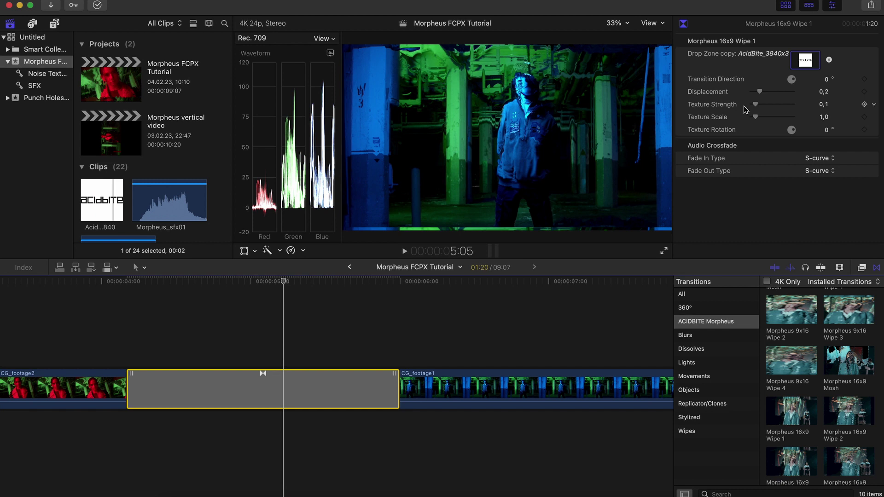
- Set Displacement 0.31, Texture Strength 0.44 and Texture Scale 0.95, then preview from 4:05
{"action": "left_click_drag", "start_coordinate": [759, 92], "coordinate": [754, 117]}
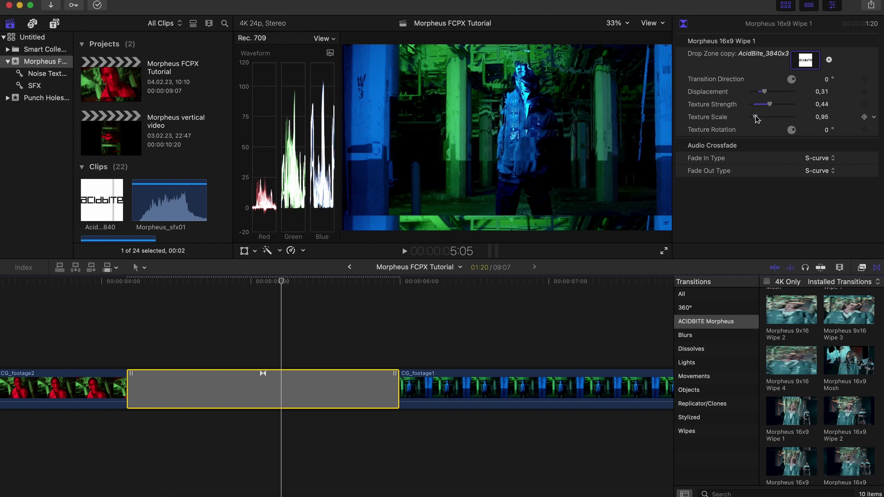
{"action": "left_click", "coordinate": [133, 281]}
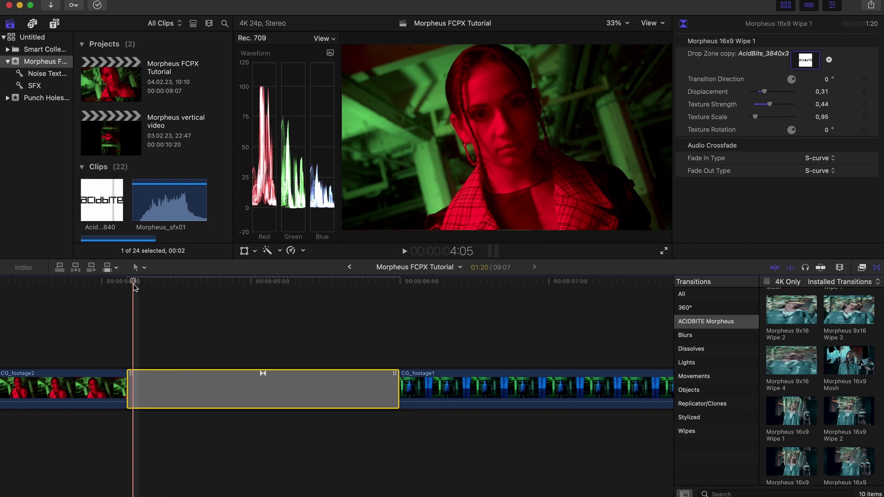
{"action": "key", "text": "space"}
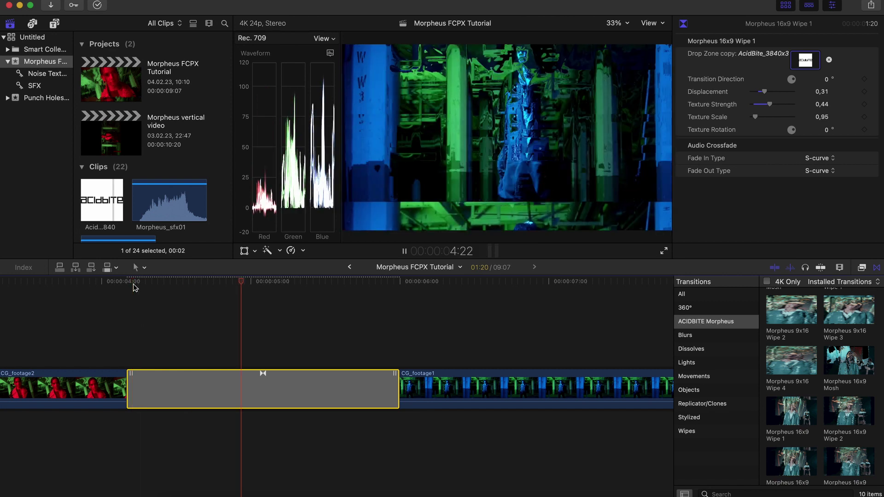
{"action": "key", "text": "space"}
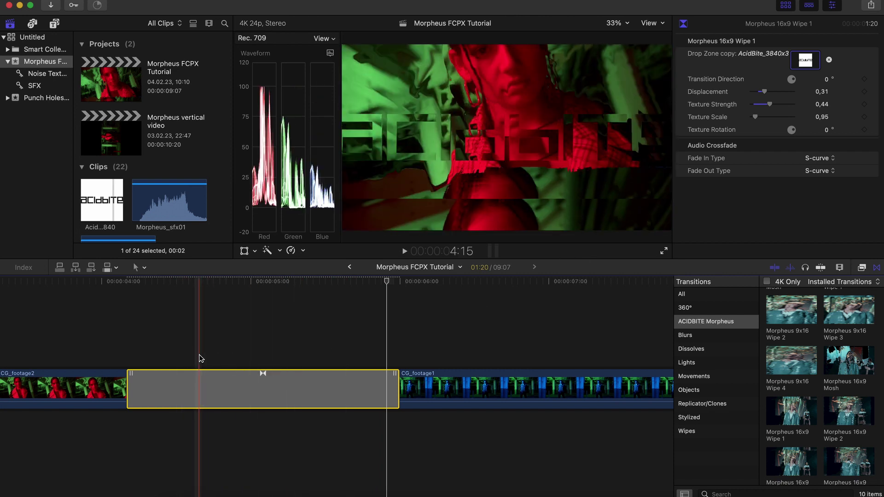
- Open the Morpheus vertical video project and add Morpheus 9x16 Mosh between CG_footage1 and CG_footage2
{"action": "double_click", "coordinate": [131, 142]}
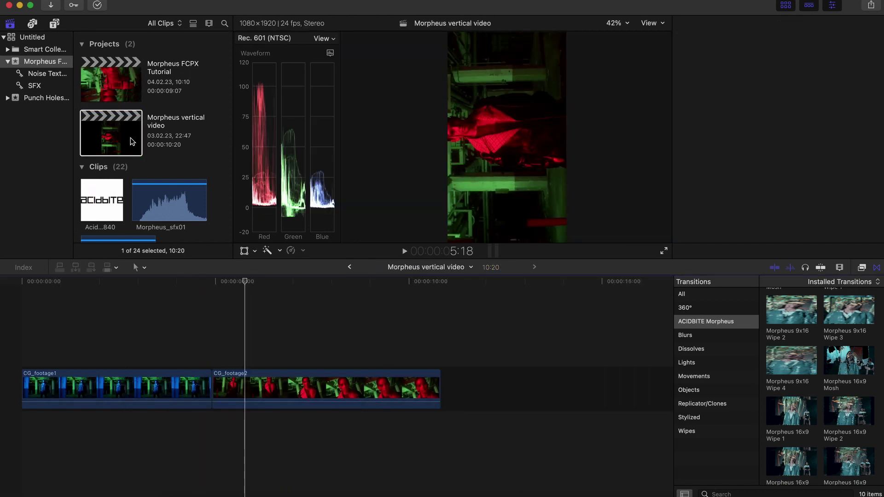
{"action": "left_click", "coordinate": [169, 357]}
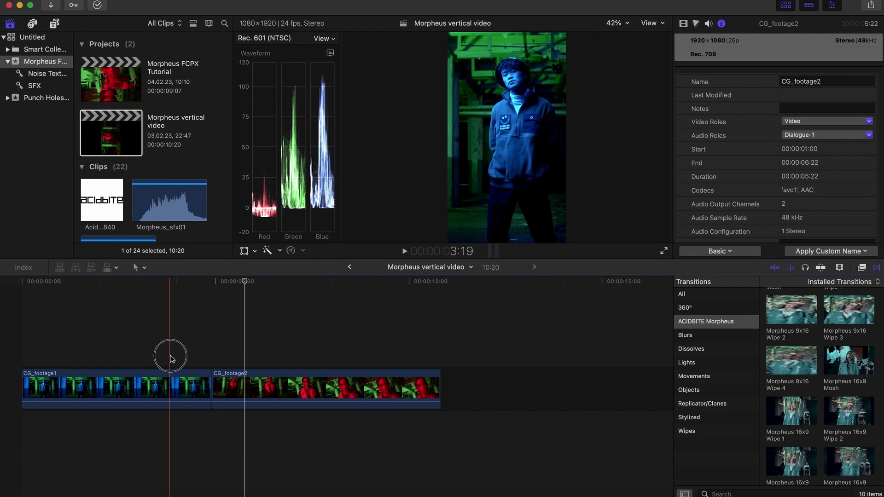
{"action": "left_click", "coordinate": [179, 384]}
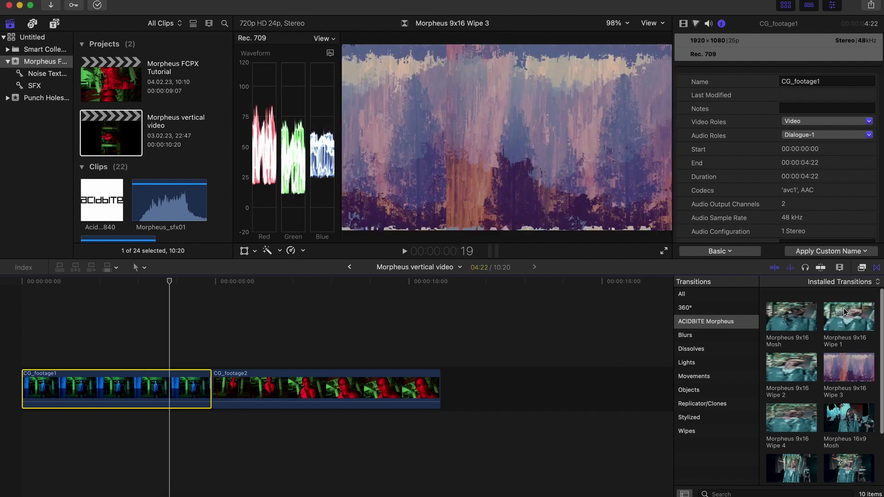
{"action": "left_click_drag", "start_coordinate": [848, 310], "coordinate": [221, 386]}
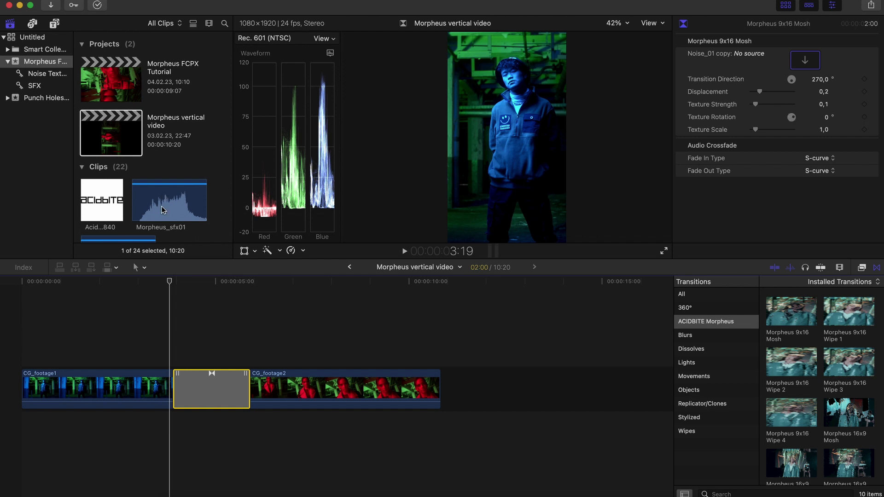
- Place the Morpheus_sfx04 sound effect from the SFX event beneath the transition
{"action": "left_click", "coordinate": [34, 86]}
{"action": "scroll", "coordinate": [128, 82], "scroll_direction": "down", "scroll_amount": 4}
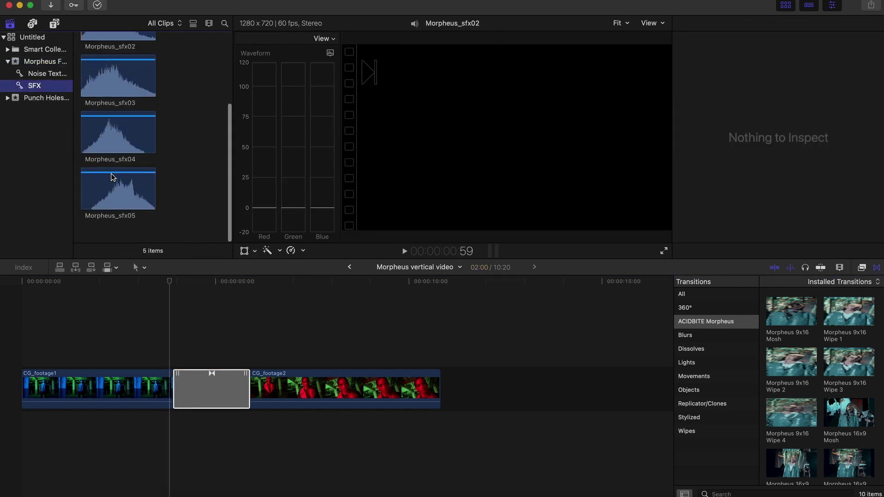
{"action": "left_click", "coordinate": [125, 148]}
{"action": "left_click_drag", "start_coordinate": [125, 149], "coordinate": [169, 424]}
- Preview the transition with its sound, then shorten it to 1:10
{"action": "left_click", "coordinate": [155, 282]}
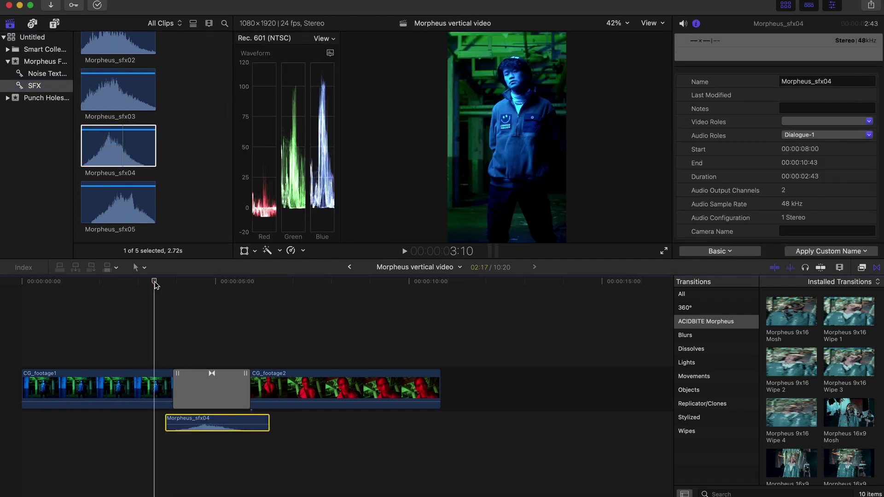
{"action": "key", "text": "space"}
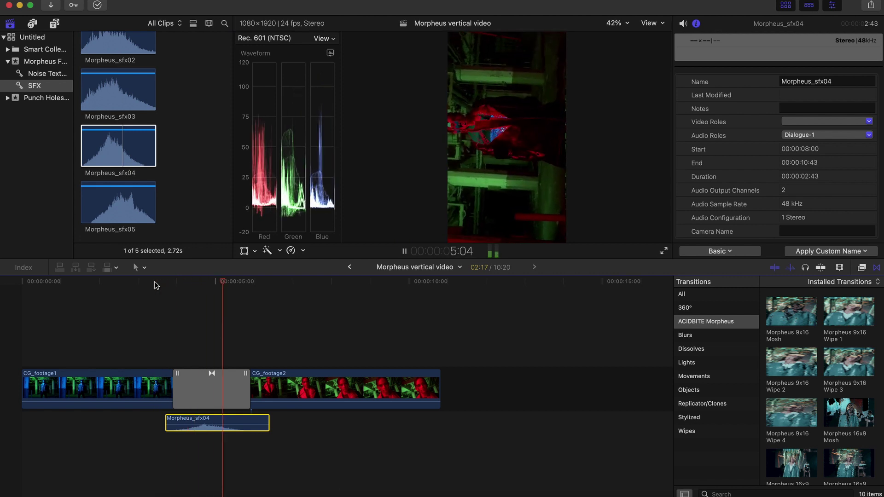
{"action": "key", "text": "space"}
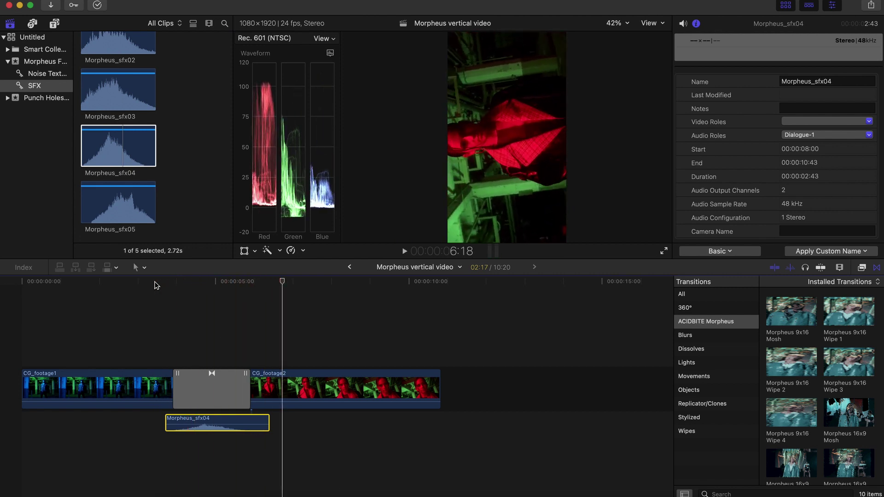
{"action": "left_click", "coordinate": [174, 392]}
{"action": "left_click_drag", "start_coordinate": [174, 392], "coordinate": [185, 392]}
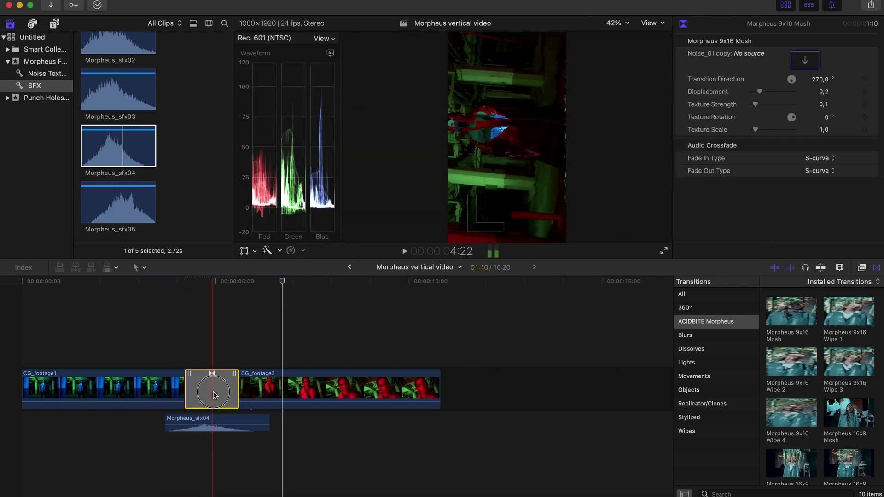